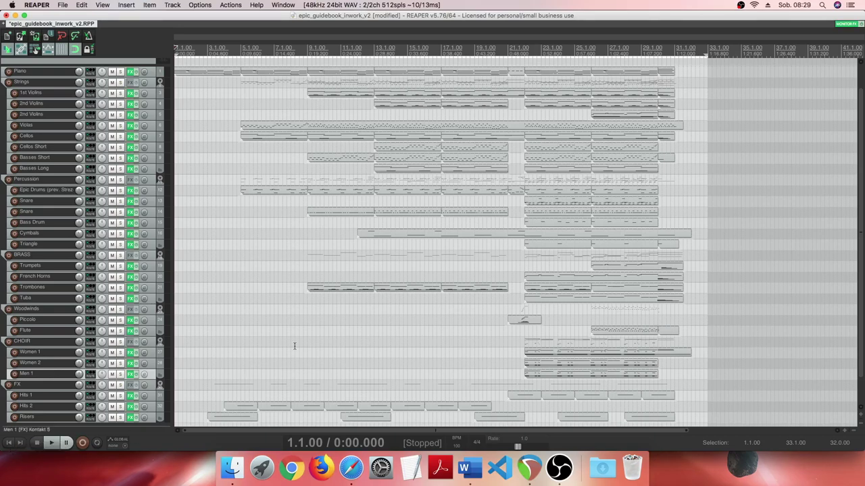
# - Play back the orchestral project and scroll up in the arrange view
pyautogui.press('space')
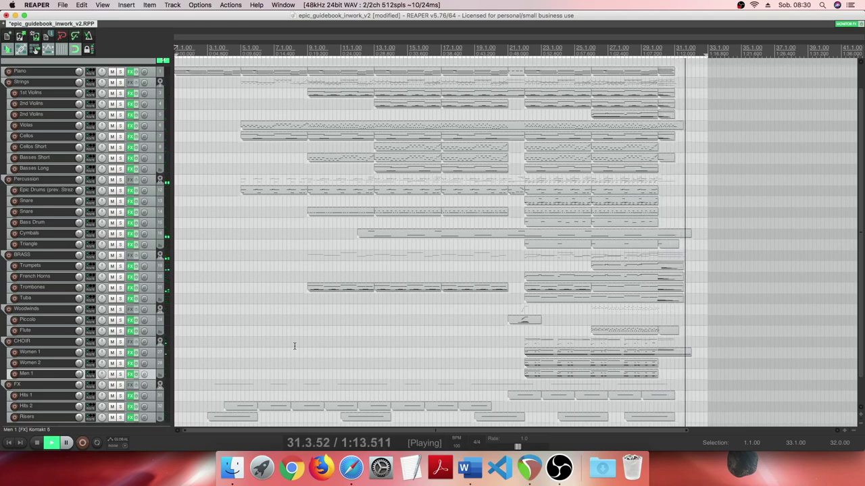
pyautogui.scroll(2, 37, 251)
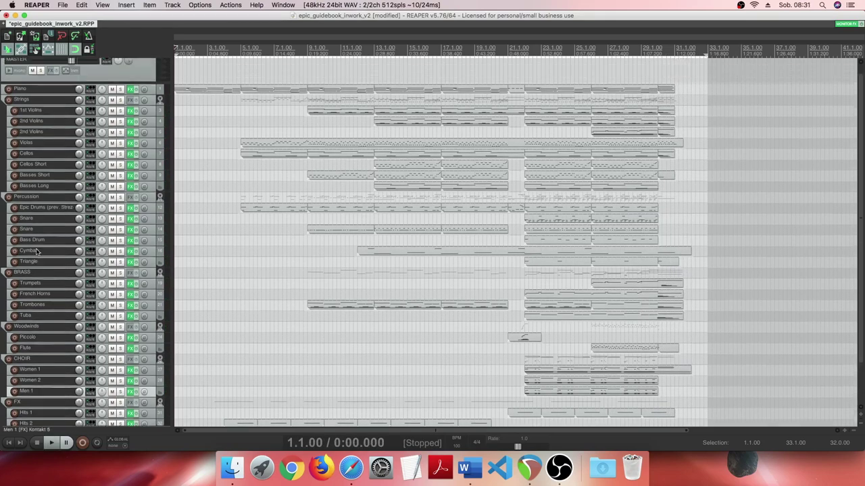
pyautogui.scroll(1, 37, 252)
pyautogui.scroll(4, 294, 251)
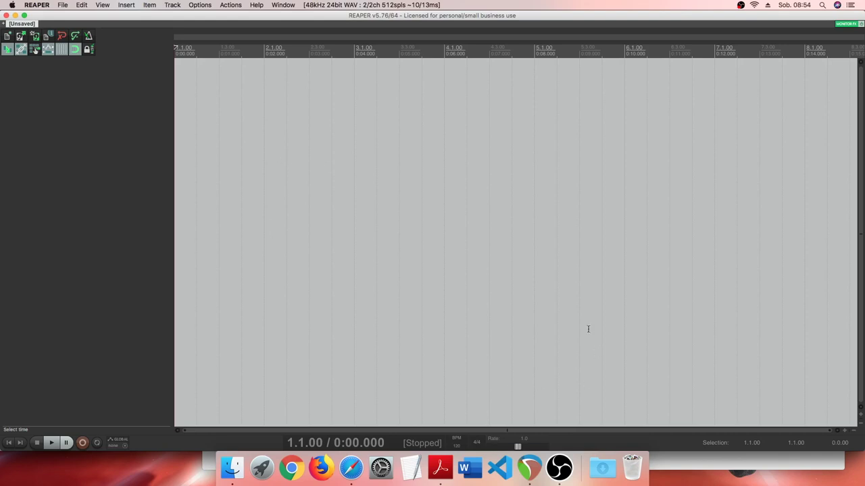
# - Change the project tempo in the transport bar from 120 to 100 BPM
pyautogui.doubleClick(458, 446)
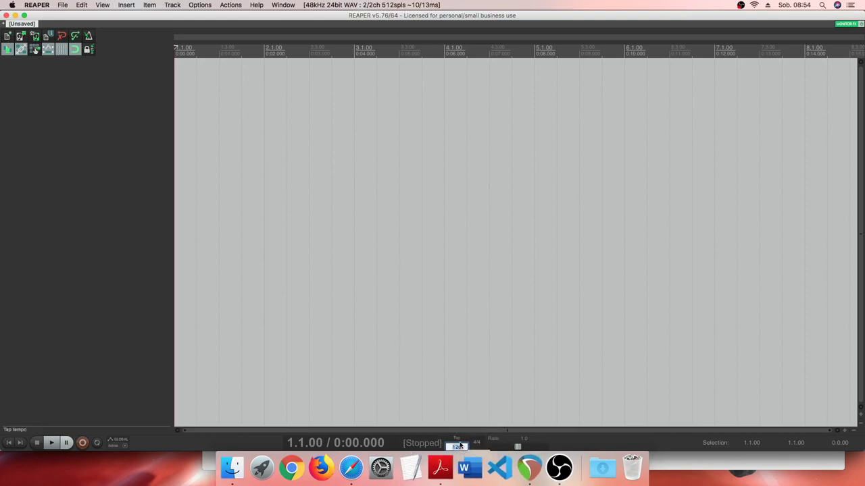
pyautogui.write('100')
pyautogui.press('Return')
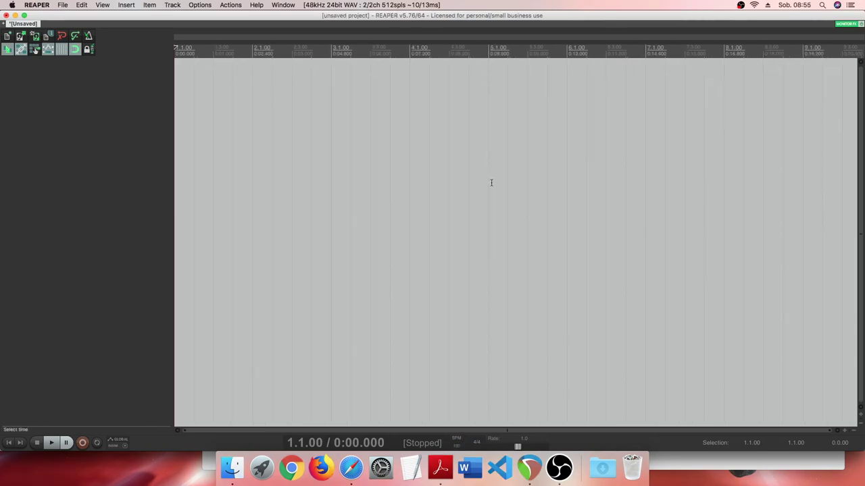
pyautogui.scroll(-2, 490, 183)
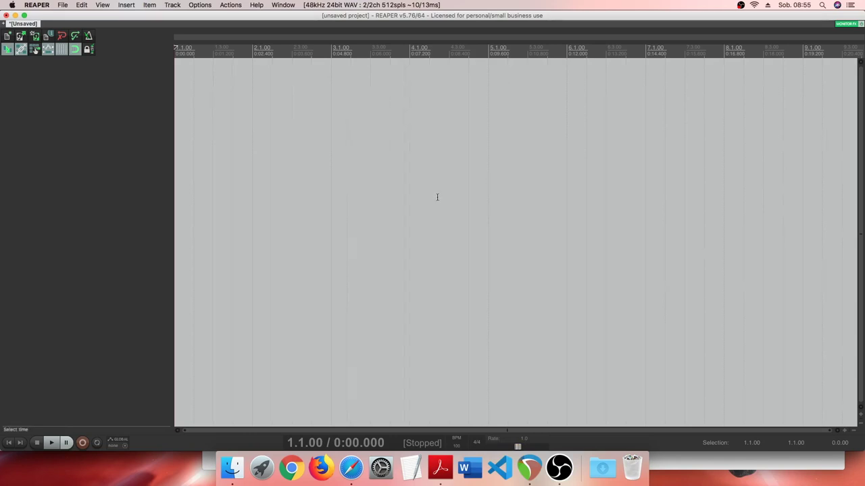
pyautogui.scroll(-1, 437, 197)
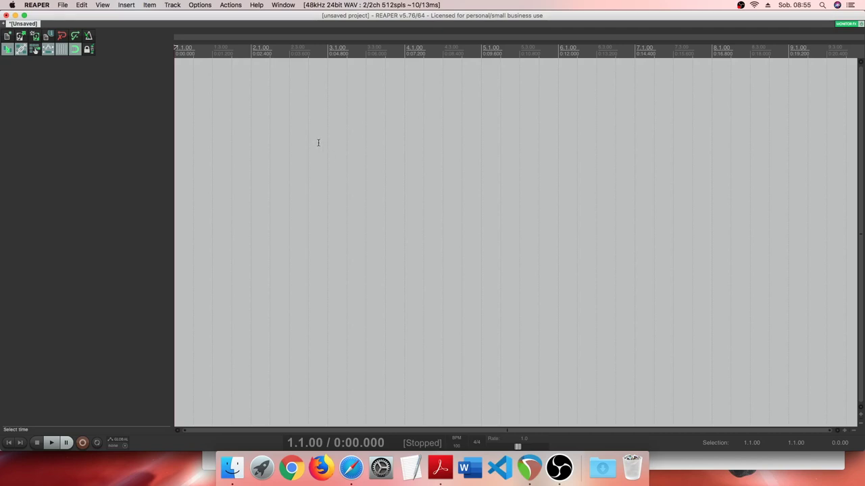
pyautogui.scroll(-2, 310, 140)
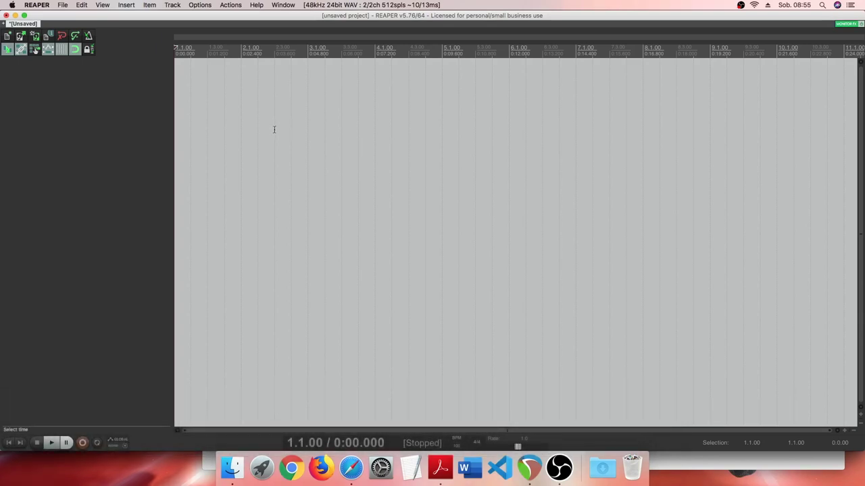
# - Add a single empty Track 1, removing the accidental second track
pyautogui.rightClick(59, 74)
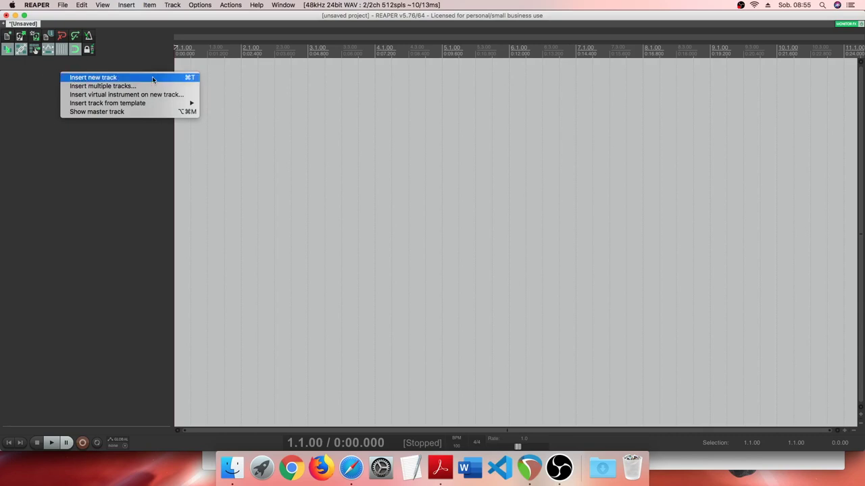
pyautogui.click(115, 78)
pyautogui.click(17, 85)
pyautogui.rightClick(59, 85)
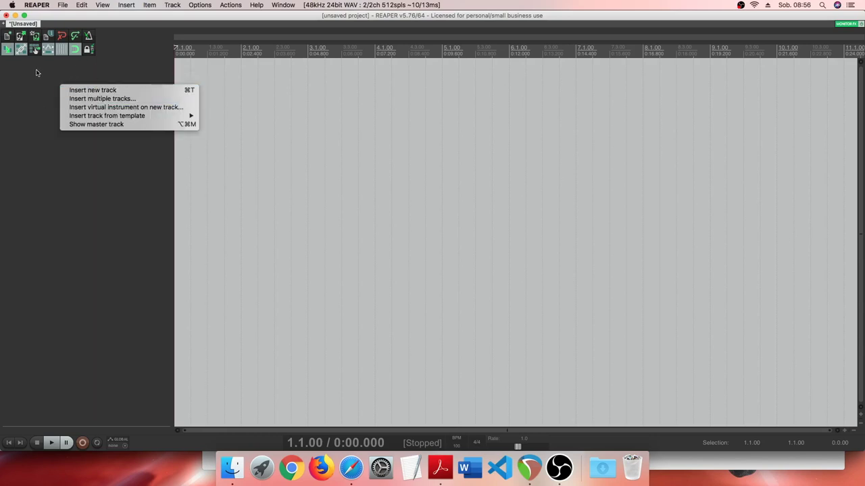
pyautogui.click(132, 91)
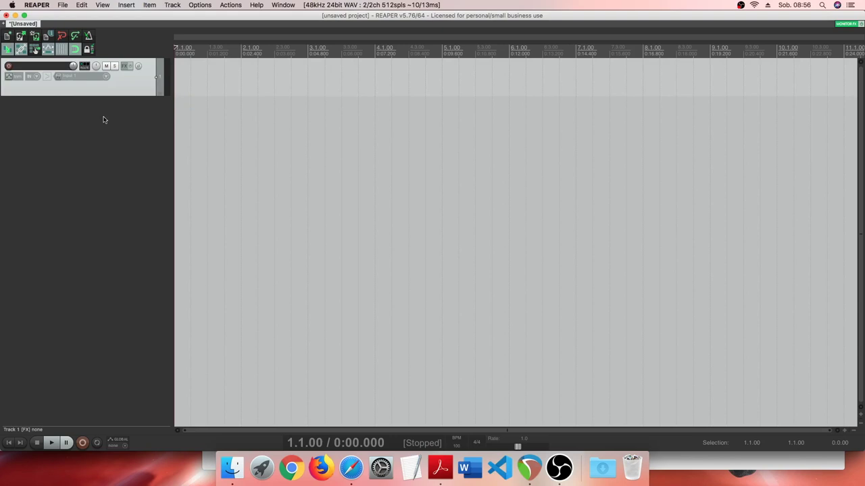
pyautogui.doubleClick(83, 127)
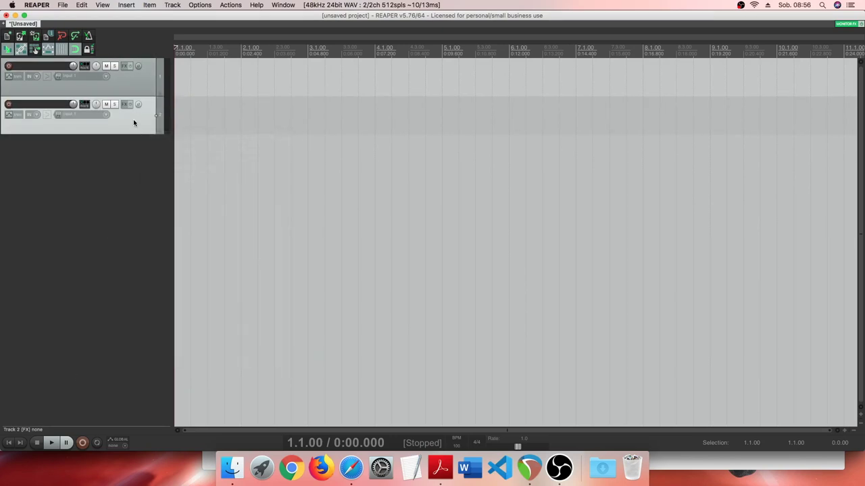
pyautogui.press('Delete')
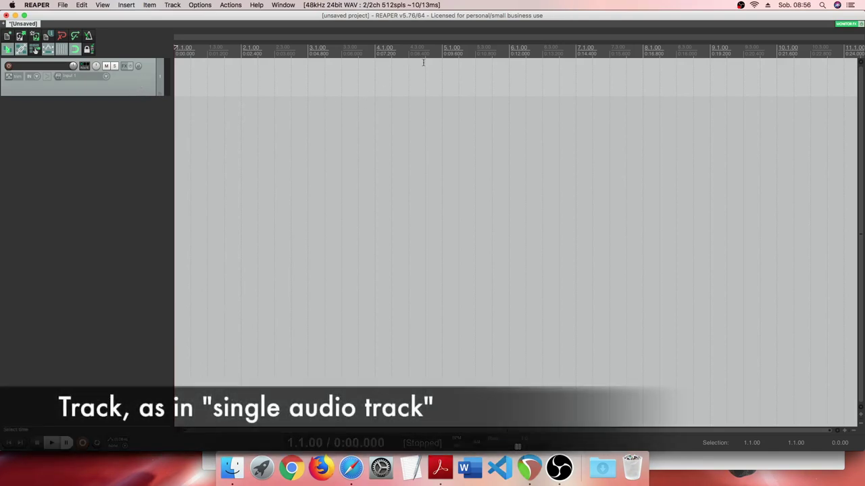
# - Insert an empty MIDI item on Track 1 spanning 1.1.00 to 5.1.00
pyautogui.moveTo(440, 76); pyautogui.dragTo(177, 76)
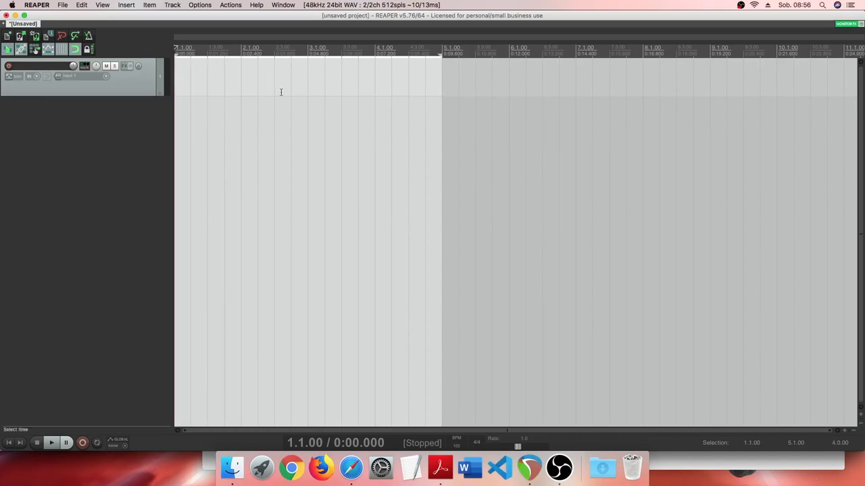
pyautogui.click(125, 6)
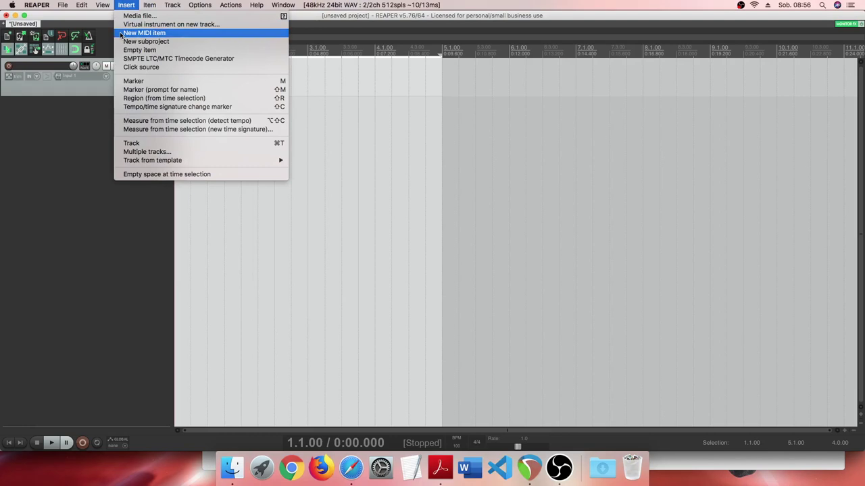
pyautogui.click(144, 32)
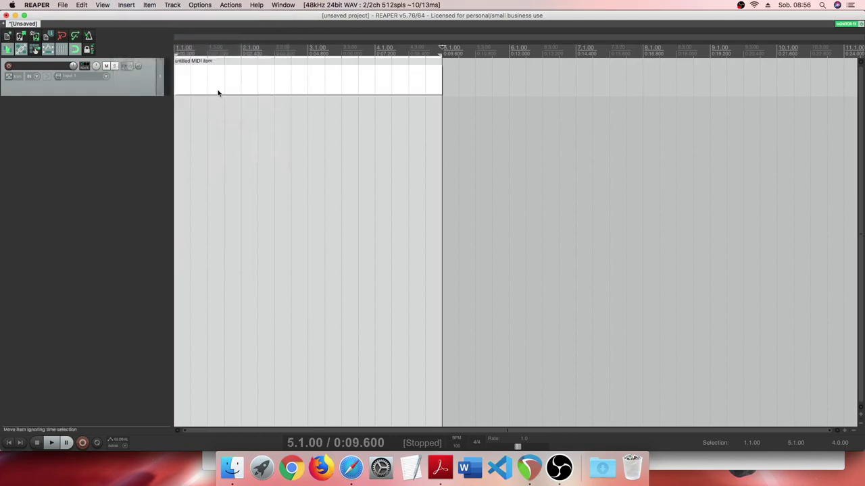
pyautogui.click(275, 106)
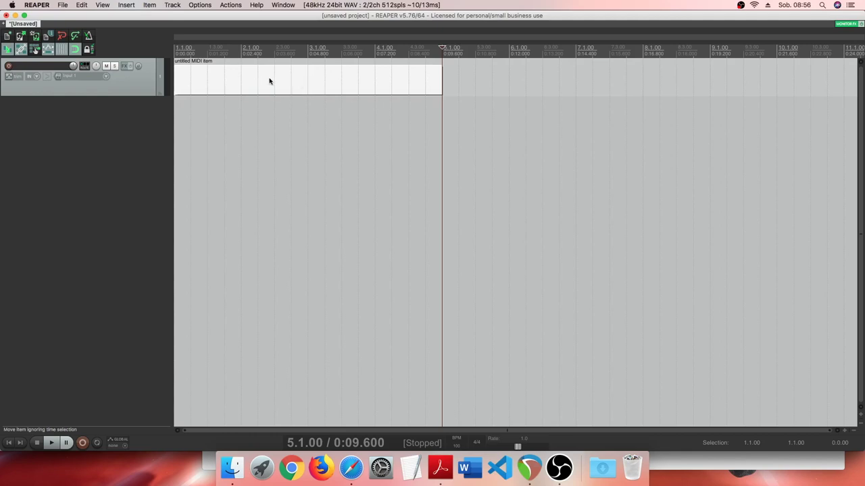
pyautogui.click(125, 68)
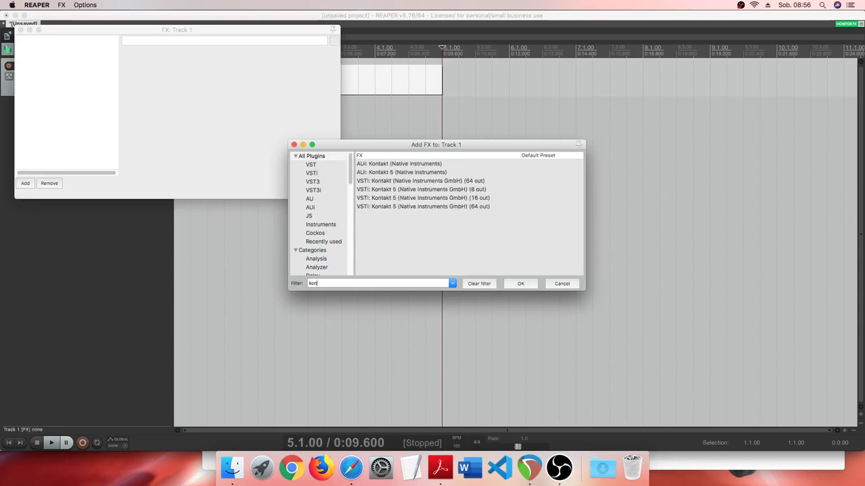
# - Add Kontakt 5 (8 out) as the instrument plugin on Track 1
pyautogui.click(476, 190)
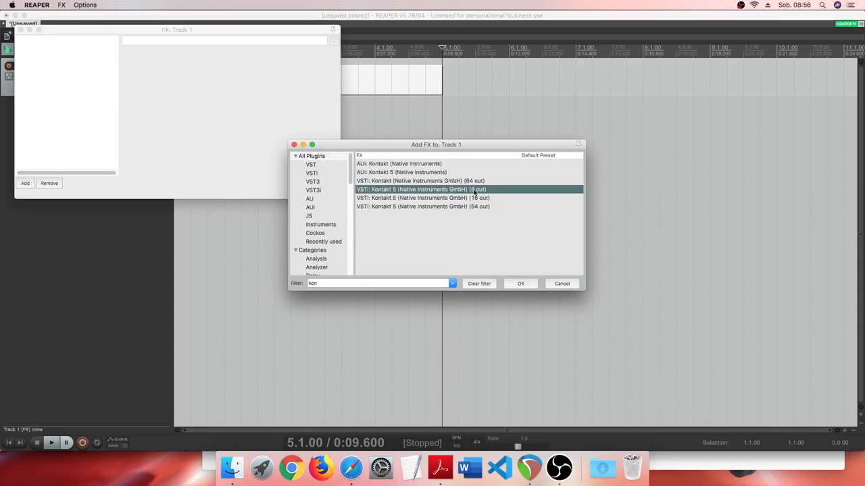
pyautogui.click(521, 284)
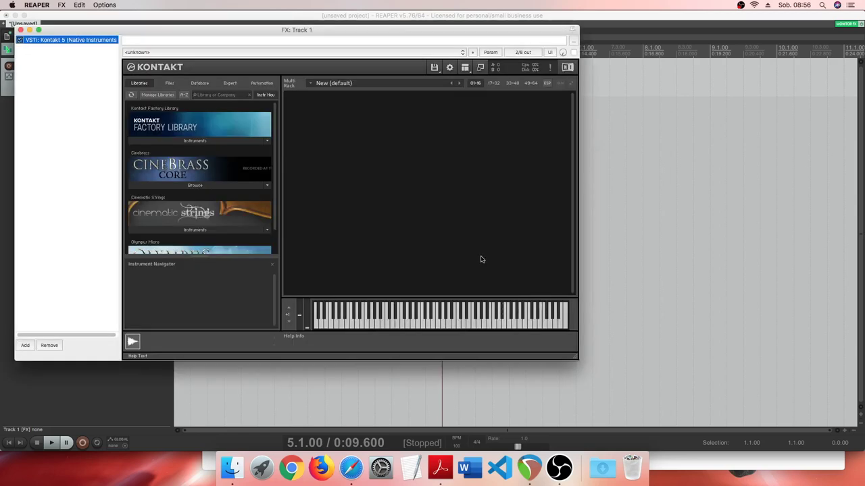
pyautogui.moveTo(236, 32); pyautogui.dragTo(308, 75)
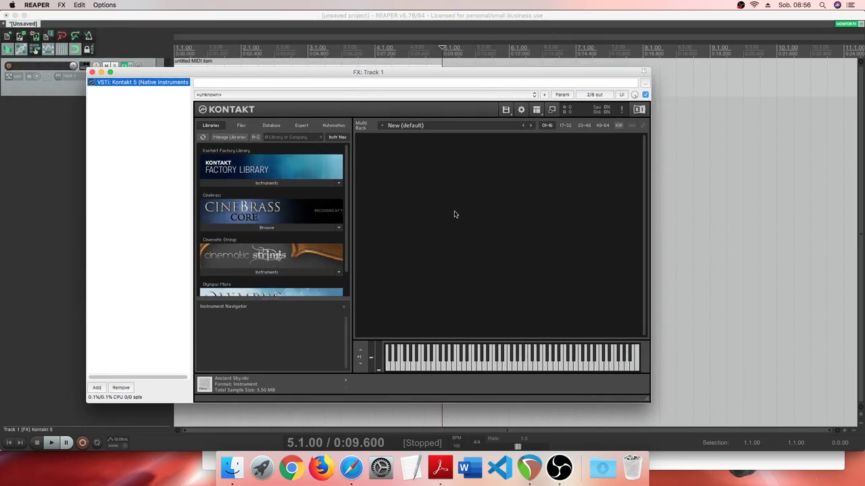
# - Browse Kontakt's Libraries and expand the Factory Library instrument files
pyautogui.click(415, 201)
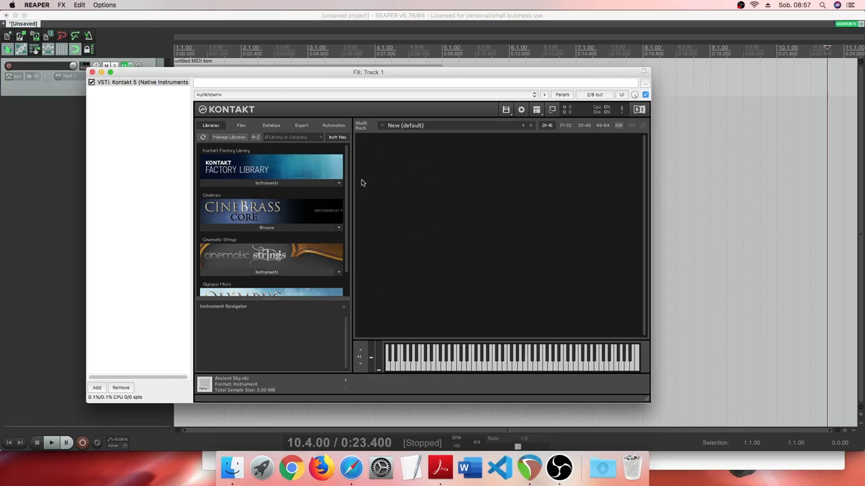
pyautogui.scroll(-2, 346, 155)
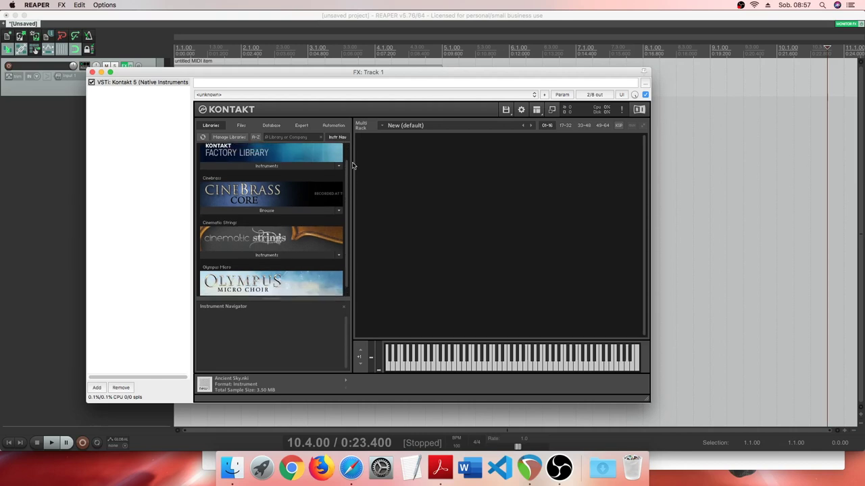
pyautogui.scroll(2, 352, 155)
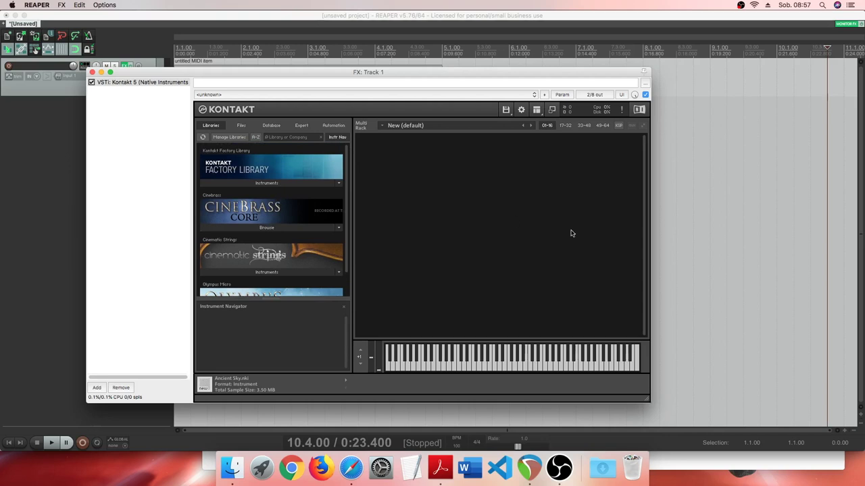
pyautogui.scroll(-1, 295, 217)
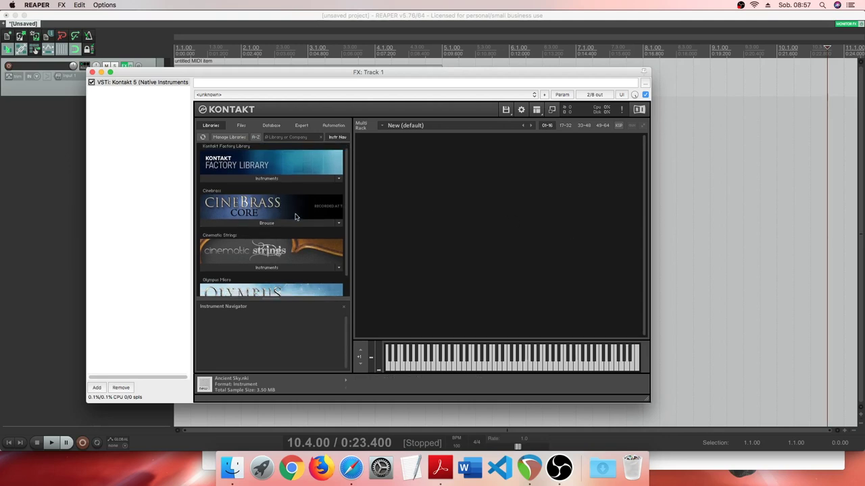
pyautogui.scroll(1, 295, 223)
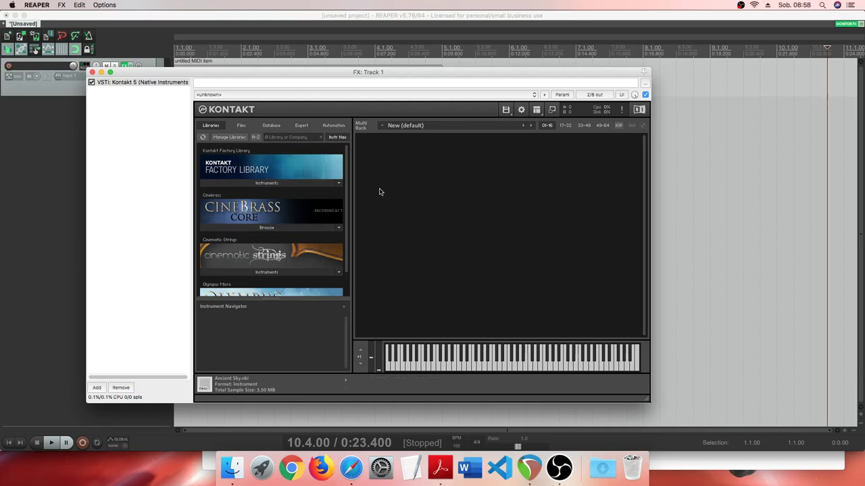
pyautogui.click(254, 184)
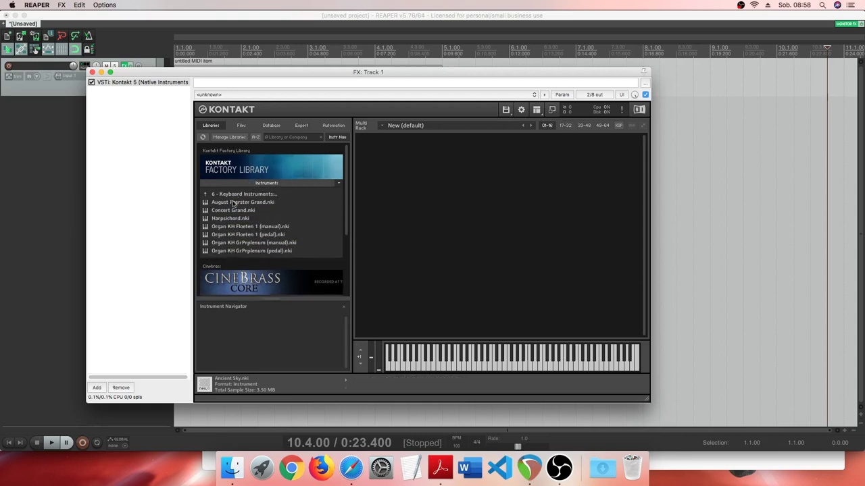
# - Load Concert Grand into Kontakt's empty rack and switch off its Master FX reverb
pyautogui.click(234, 211)
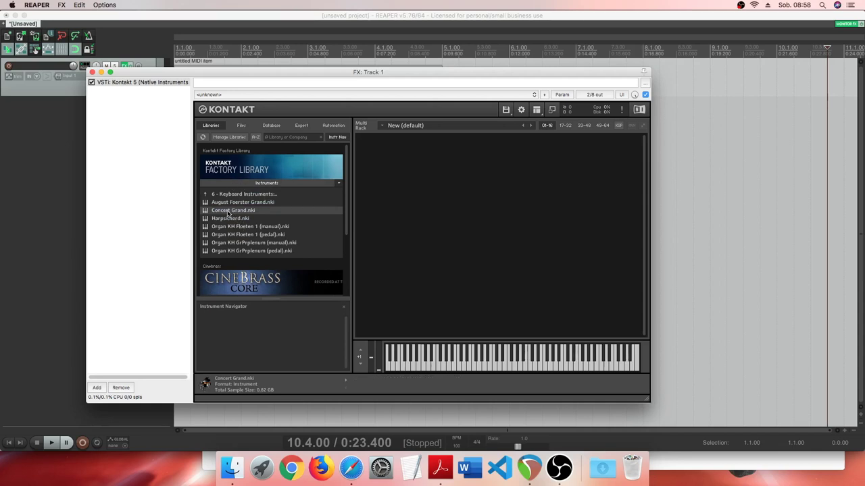
pyautogui.moveTo(230, 212); pyautogui.dragTo(501, 223)
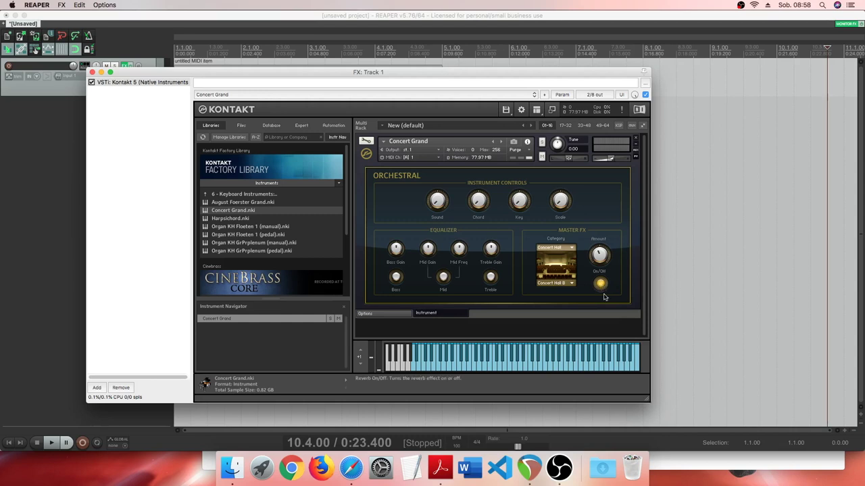
pyautogui.click(604, 287)
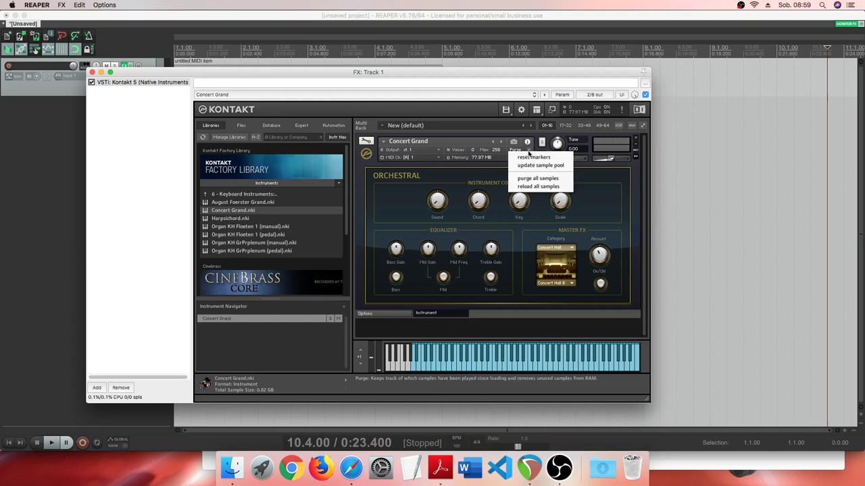
pyautogui.click(528, 154)
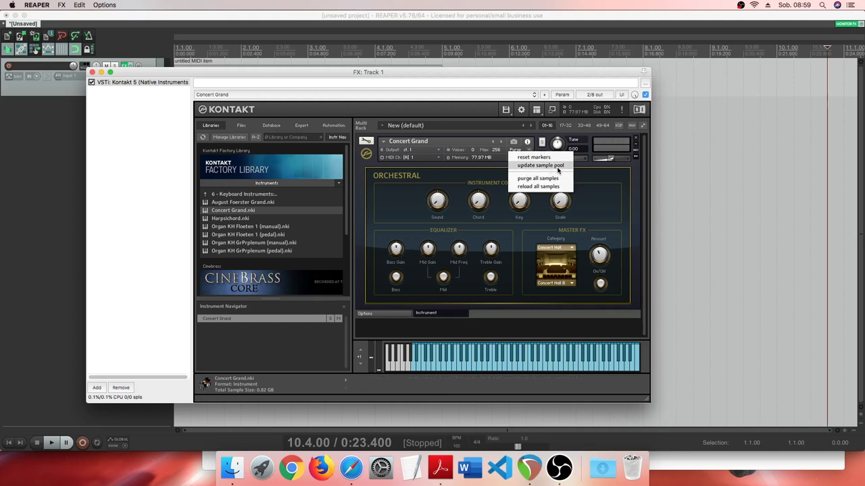
# - Purge the sample pool via 'update sample pool', then play three test notes on Kontakt's keyboard
pyautogui.click(561, 167)
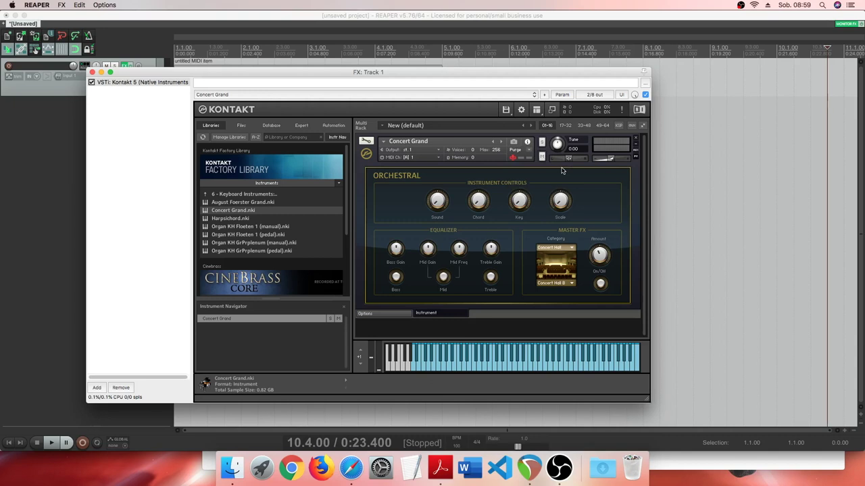
pyautogui.click(529, 152)
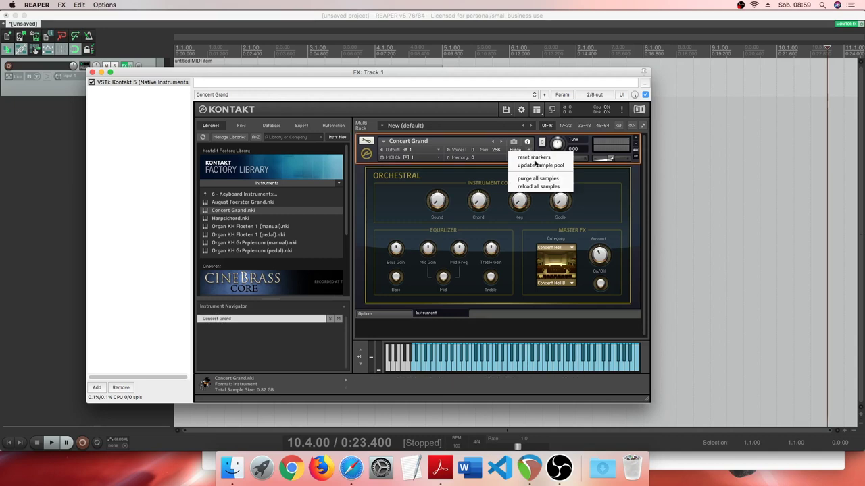
pyautogui.click(471, 172)
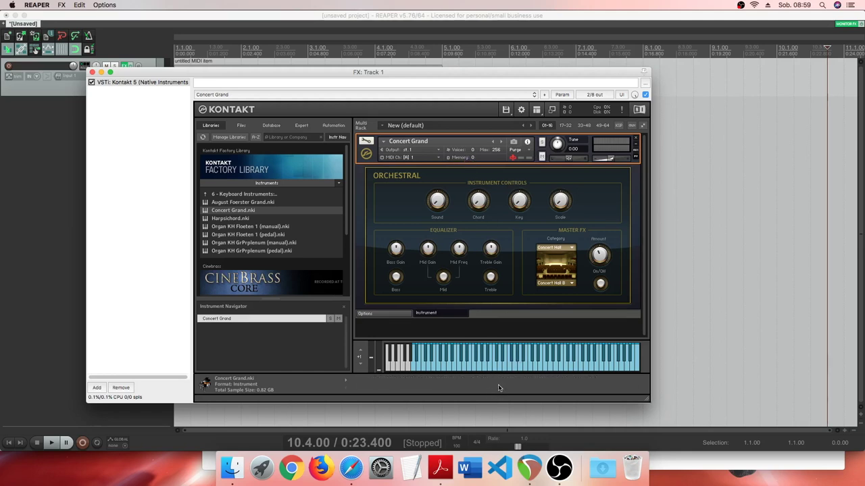
pyautogui.click(489, 361)
pyautogui.click(521, 365)
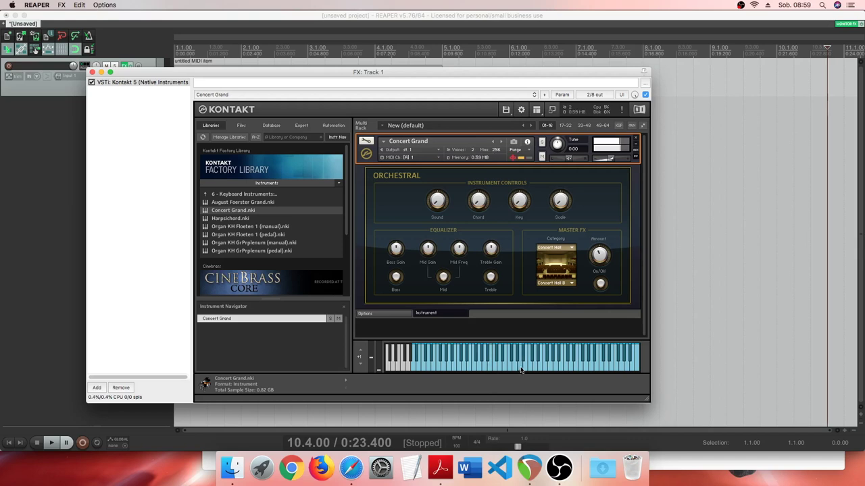
pyautogui.click(560, 366)
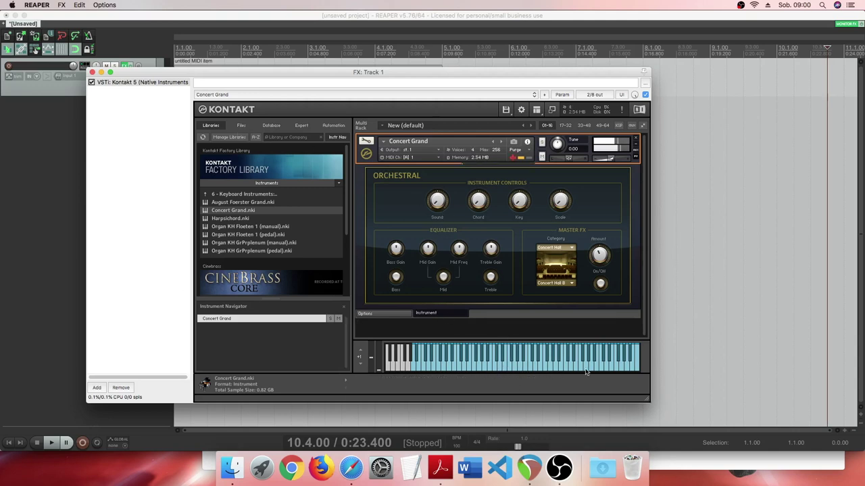
# - Close the FX: Track 1 Kontakt window to return to the arrange view
pyautogui.click(92, 71)
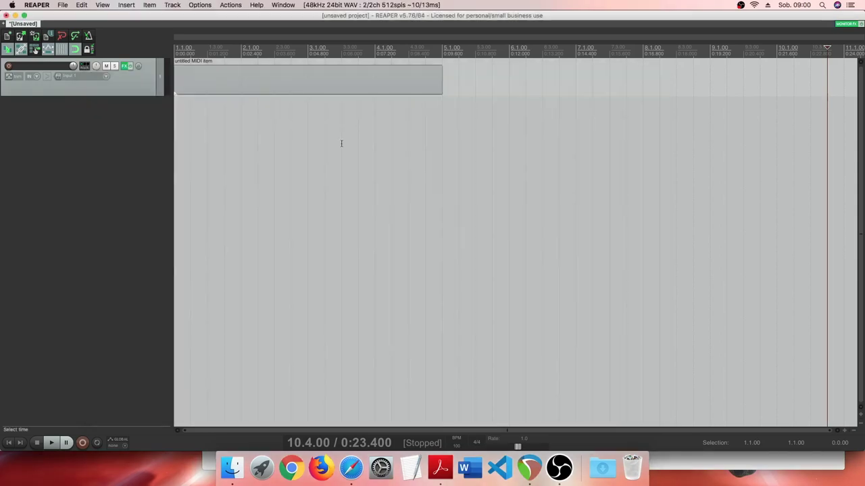
# - Open the untitled MIDI item in the MIDI editor and scroll the piano roll up
pyautogui.doubleClick(186, 82)
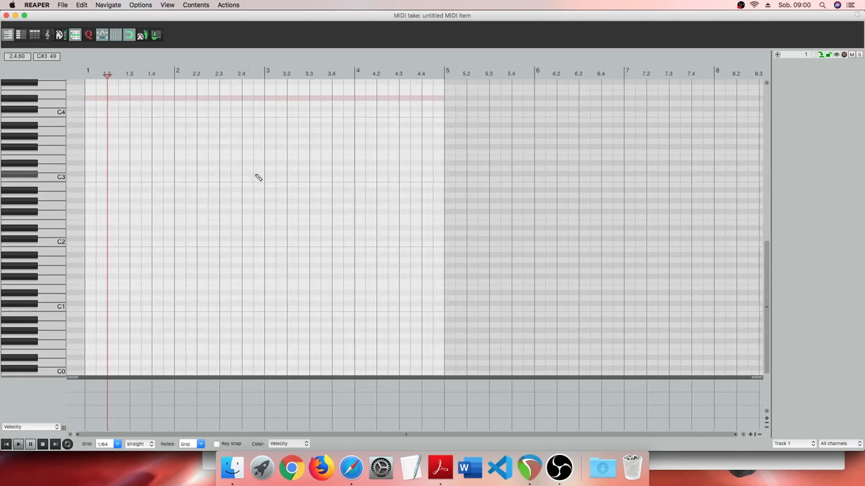
pyautogui.moveTo(764, 287); pyautogui.dragTo(772, 232)
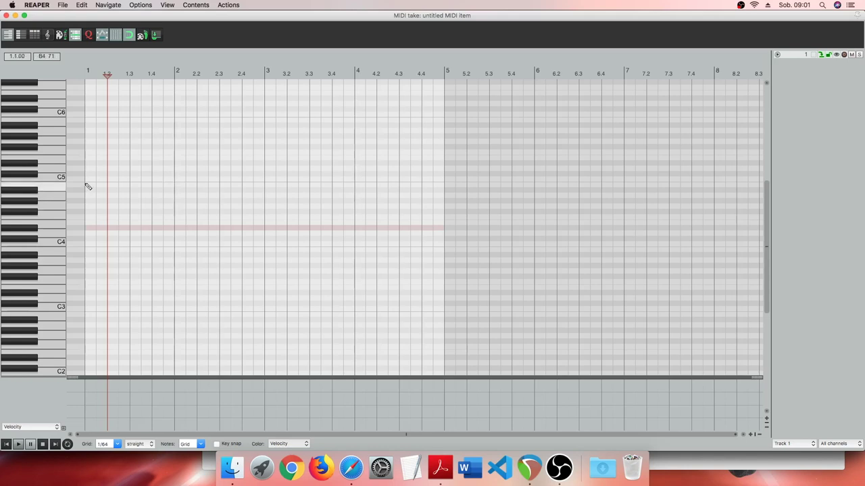
# - Draw the three-note Am and G chords in bars 1 and 2
pyautogui.moveTo(169, 132); pyautogui.dragTo(85, 131)
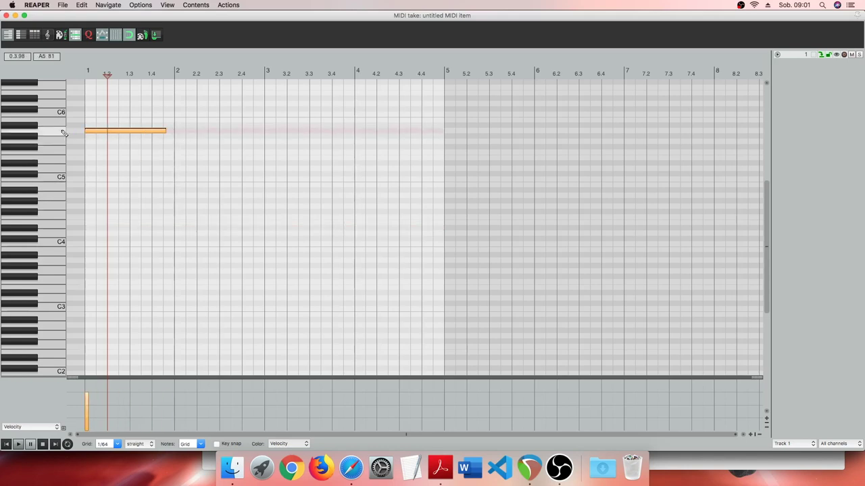
pyautogui.scroll(3, 55, 134)
pyautogui.scroll(4, 53, 142)
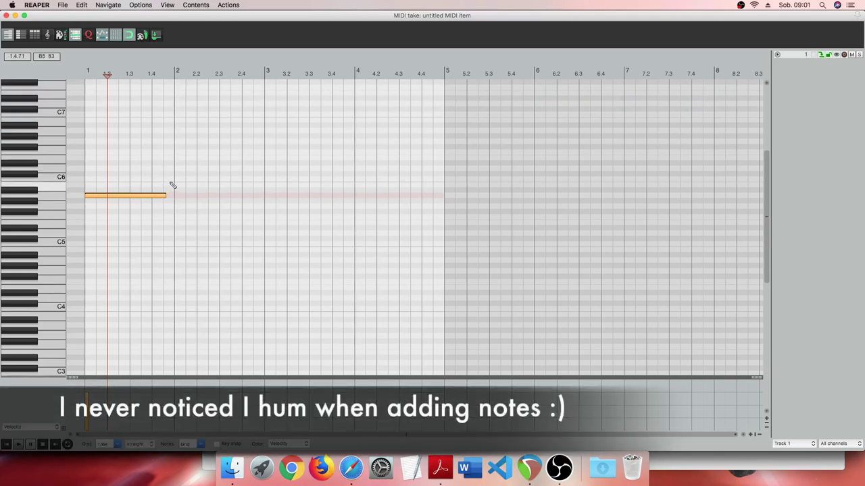
pyautogui.moveTo(170, 180); pyautogui.dragTo(85, 179)
pyautogui.moveTo(164, 159); pyautogui.dragTo(85, 158)
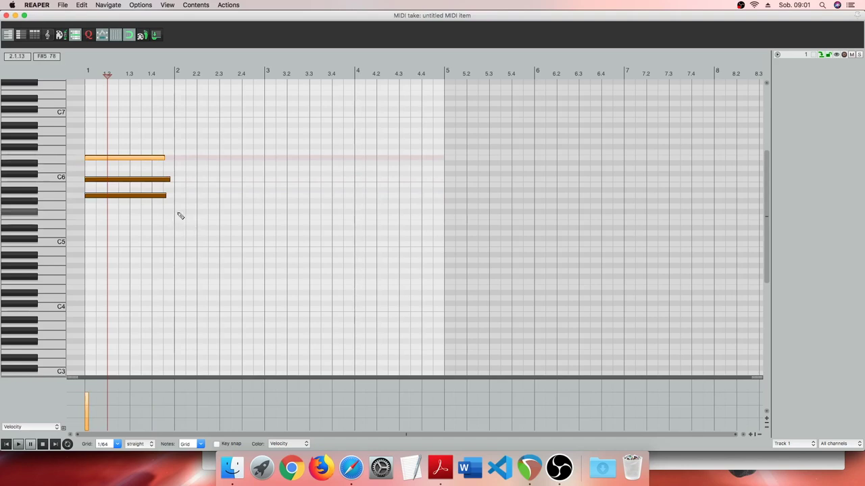
pyautogui.moveTo(178, 207)
pyautogui.mouseDown()
pyautogui.moveTo(269, 210)
pyautogui.moveTo(245, 211)
pyautogui.mouseUp()
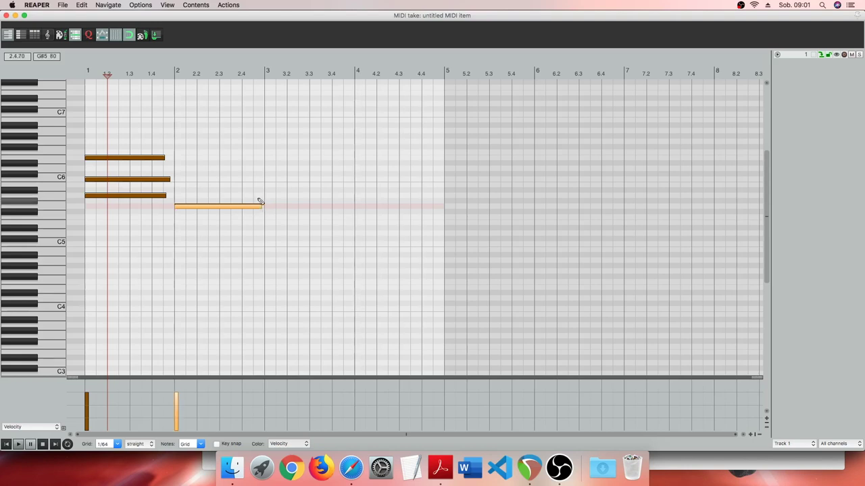
pyautogui.moveTo(178, 186)
pyautogui.mouseDown()
pyautogui.moveTo(262, 187)
pyautogui.moveTo(250, 186)
pyautogui.mouseUp()
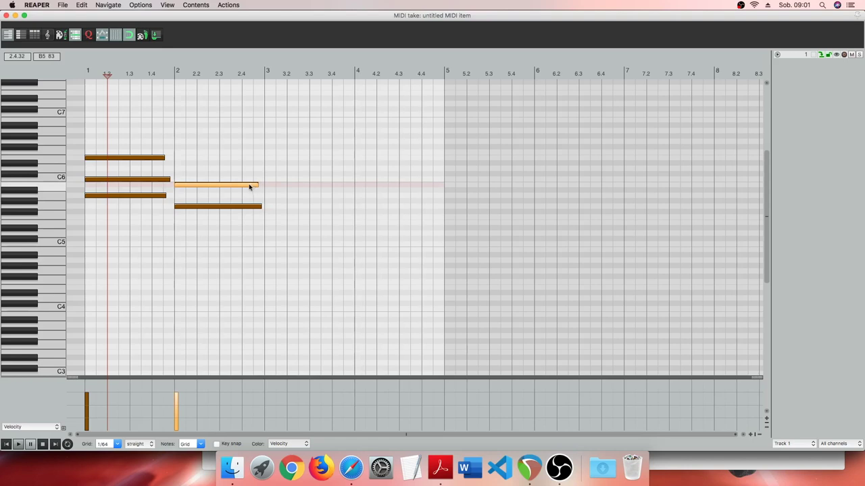
pyautogui.moveTo(175, 168); pyautogui.dragTo(256, 169)
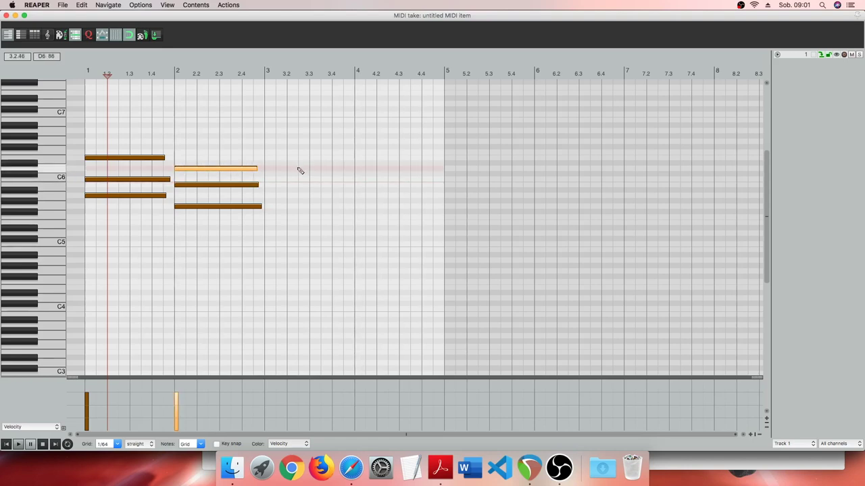
# - Draw the three-note C chord in bar 3 and delete a stray short note
pyautogui.moveTo(265, 206)
pyautogui.mouseDown()
pyautogui.moveTo(344, 207)
pyautogui.moveTo(324, 209)
pyautogui.mouseUp()
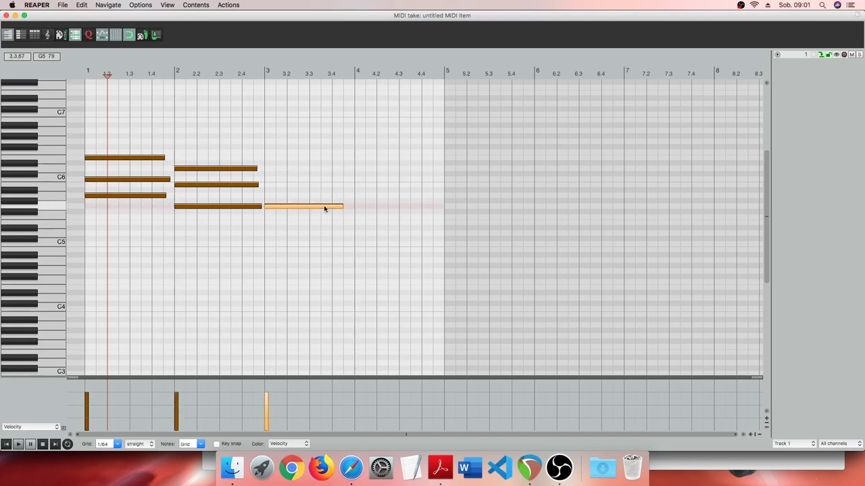
pyautogui.moveTo(268, 181)
pyautogui.mouseDown()
pyautogui.moveTo(352, 180)
pyautogui.moveTo(344, 181)
pyautogui.mouseUp()
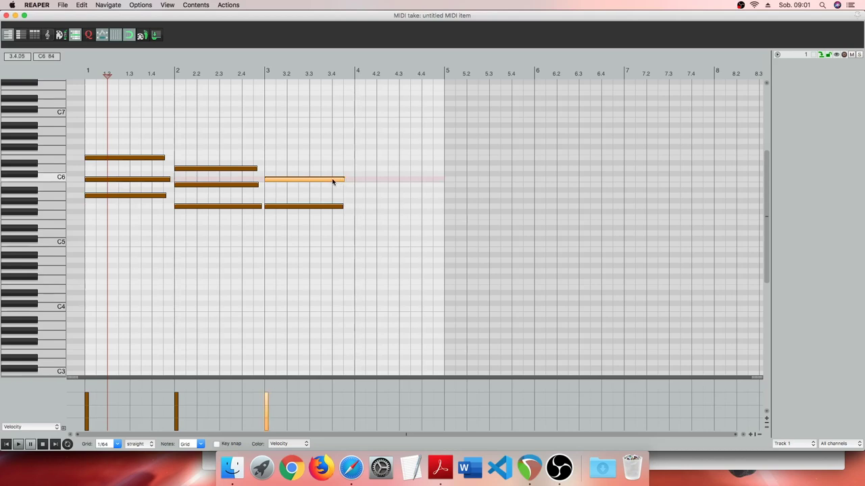
pyautogui.moveTo(264, 160); pyautogui.dragTo(345, 160)
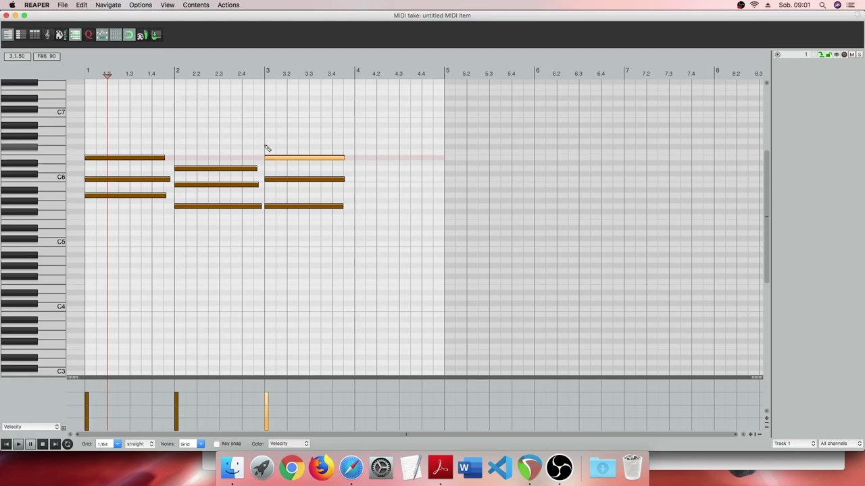
pyautogui.moveTo(266, 142)
pyautogui.mouseDown()
pyautogui.moveTo(309, 144)
pyautogui.moveTo(295, 142)
pyautogui.mouseUp()
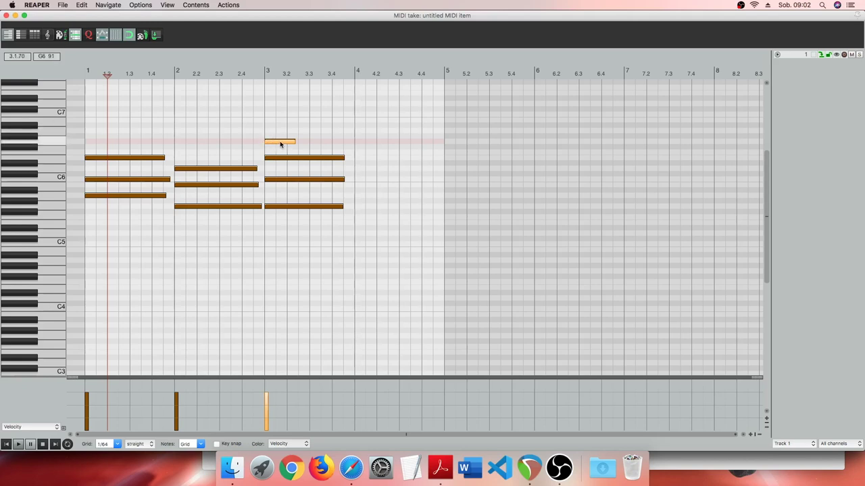
pyautogui.press('Delete')
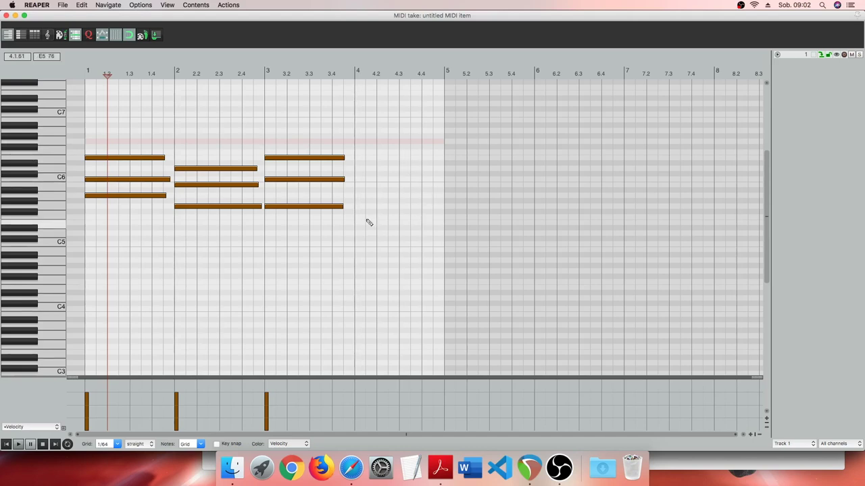
# - Draw a three-note chord at beat 4.3 in bar 4, then marquee-select all the notes
pyautogui.moveTo(357, 217)
pyautogui.mouseDown()
pyautogui.moveTo(393, 219)
pyautogui.moveTo(368, 220)
pyautogui.moveTo(369, 197)
pyautogui.moveTo(392, 196)
pyautogui.moveTo(367, 181)
pyautogui.moveTo(384, 183)
pyautogui.mouseUp()
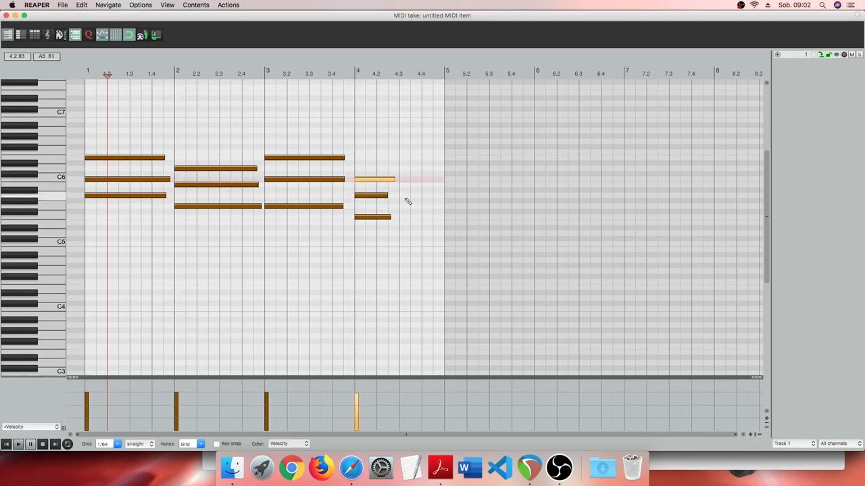
pyautogui.moveTo(400, 207); pyautogui.dragTo(437, 207)
pyautogui.moveTo(400, 185); pyautogui.dragTo(437, 186)
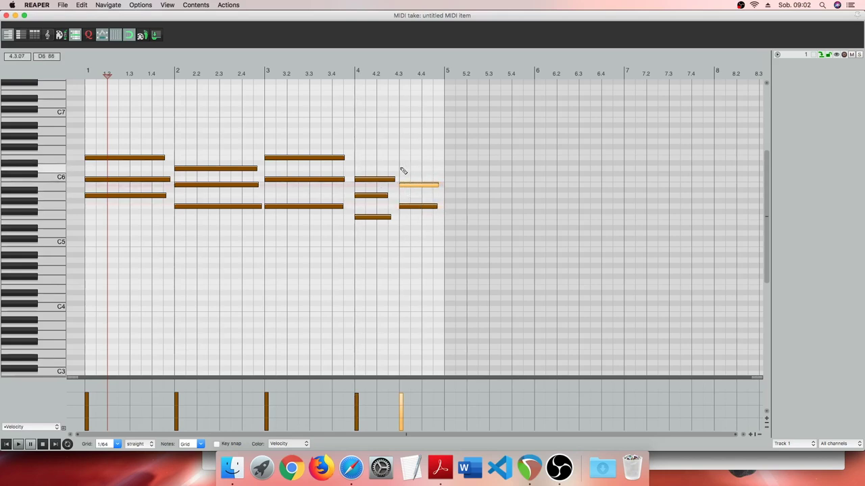
pyautogui.moveTo(401, 169)
pyautogui.mouseDown()
pyautogui.moveTo(436, 170)
pyautogui.moveTo(425, 170)
pyautogui.mouseUp()
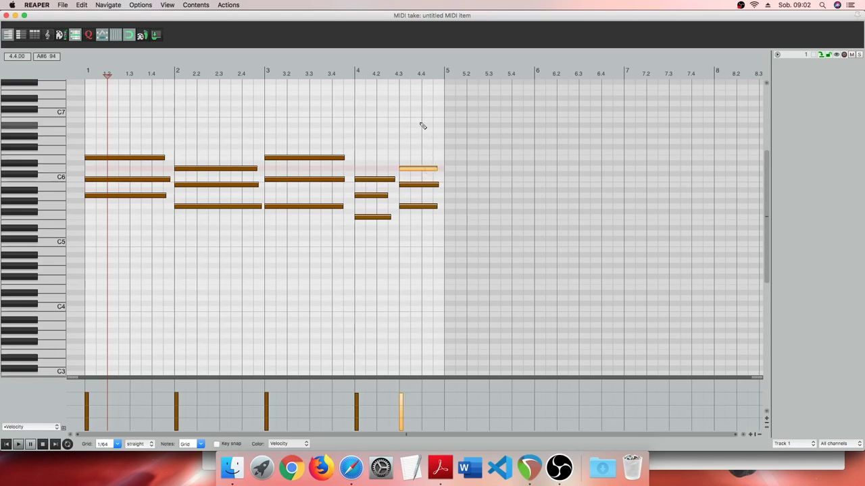
pyautogui.moveTo(431, 123); pyautogui.dragTo(88, 273)
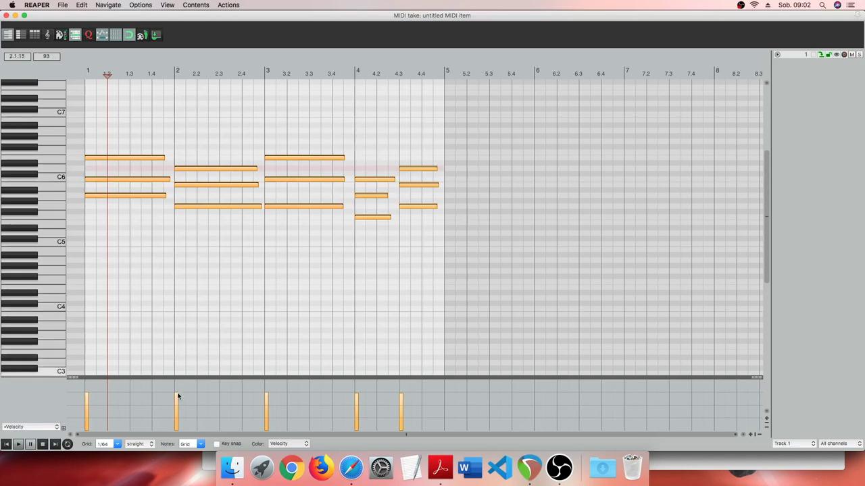
# - Drag the selected notes' velocities down to about 54–56 and audition the progression from the start
pyautogui.moveTo(177, 400); pyautogui.dragTo(176, 394)
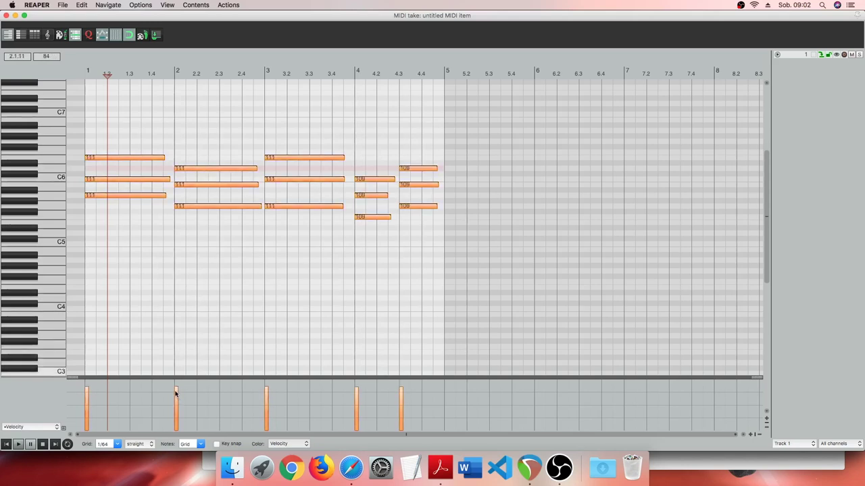
pyautogui.click(6, 444)
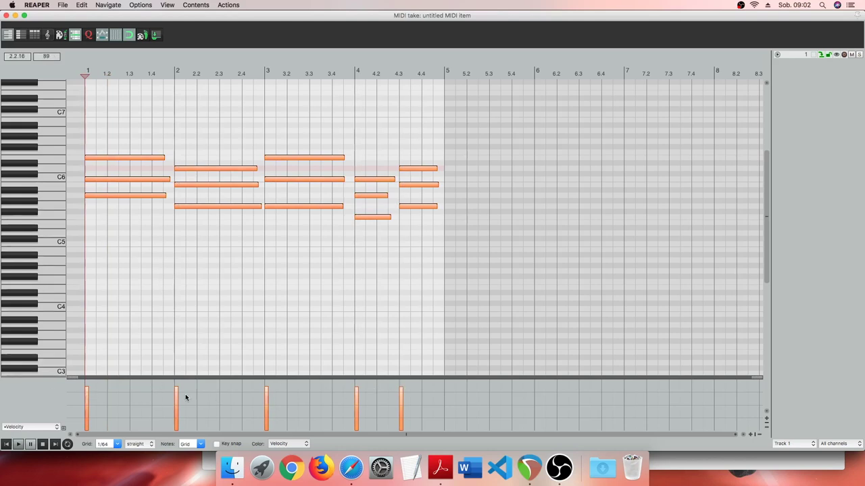
pyautogui.press('space')
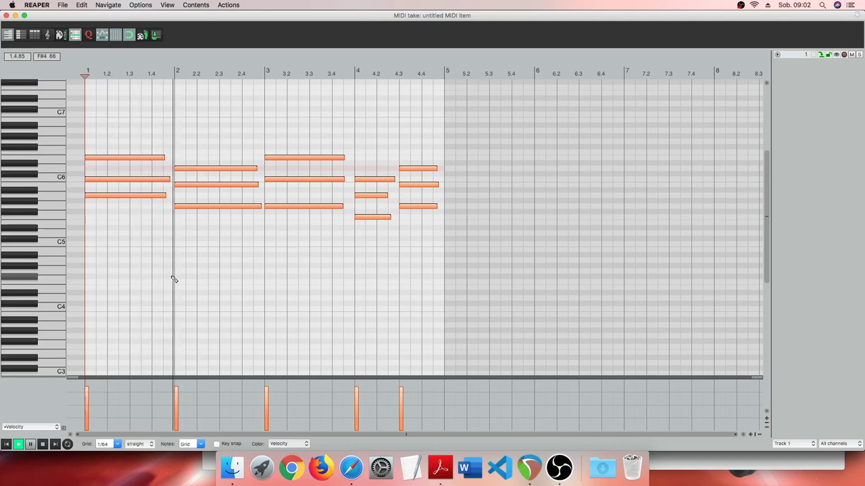
pyautogui.press('space')
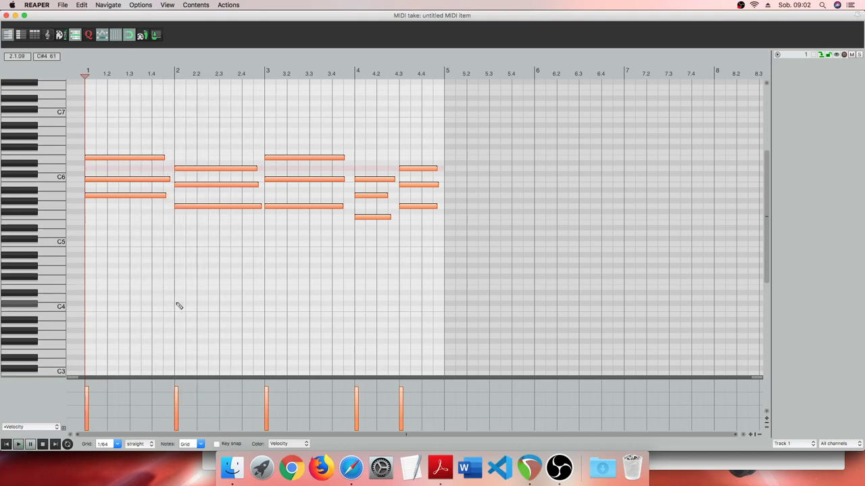
pyautogui.moveTo(178, 391); pyautogui.dragTo(178, 415)
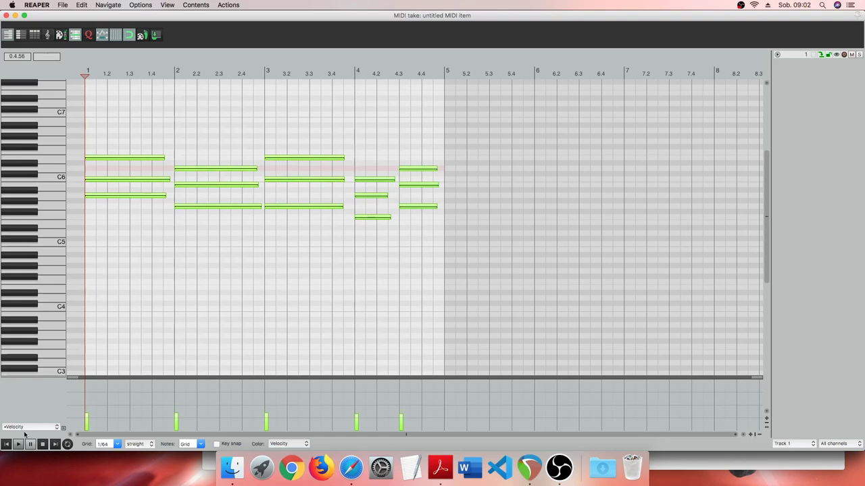
pyautogui.press('space')
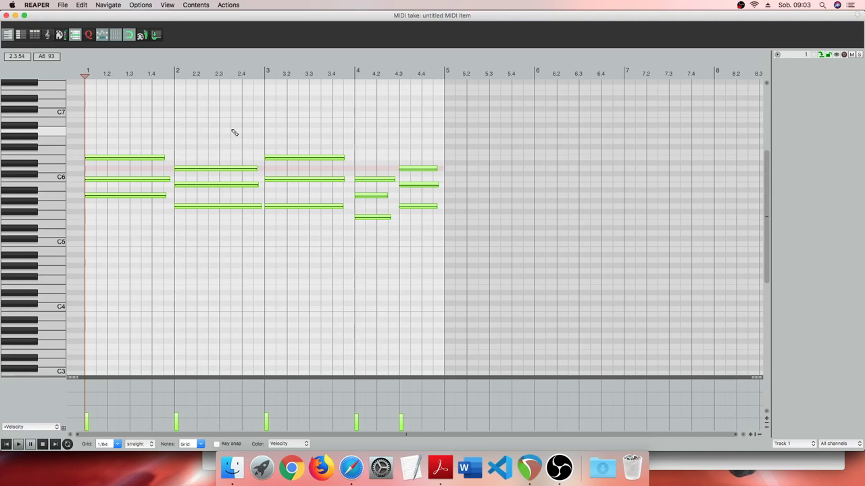
# - Apply Humanize Notes (H) with Timing at 9% and Velocity at 16%
pyautogui.press('h')
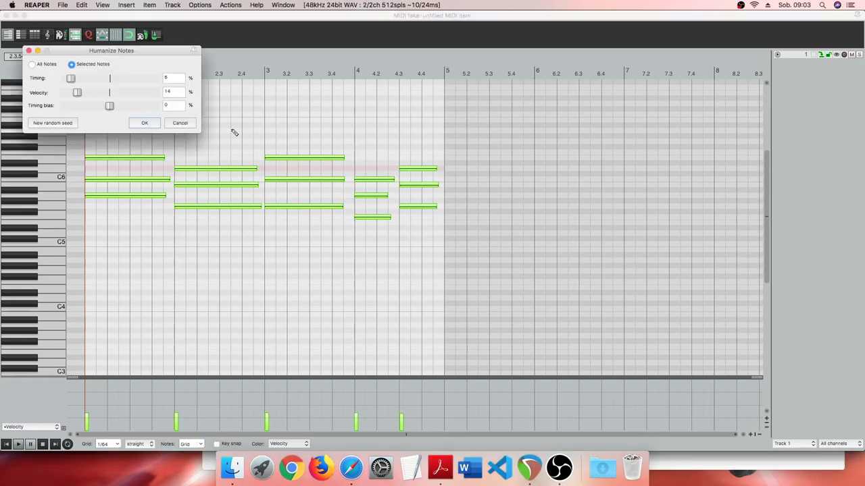
pyautogui.moveTo(116, 57); pyautogui.dragTo(305, 241)
pyautogui.moveTo(260, 265)
pyautogui.mouseDown()
pyautogui.moveTo(331, 265)
pyautogui.moveTo(250, 265)
pyautogui.moveTo(315, 265)
pyautogui.moveTo(254, 265)
pyautogui.moveTo(302, 265)
pyautogui.moveTo(254, 264)
pyautogui.moveTo(283, 264)
pyautogui.moveTo(263, 266)
pyautogui.mouseUp()
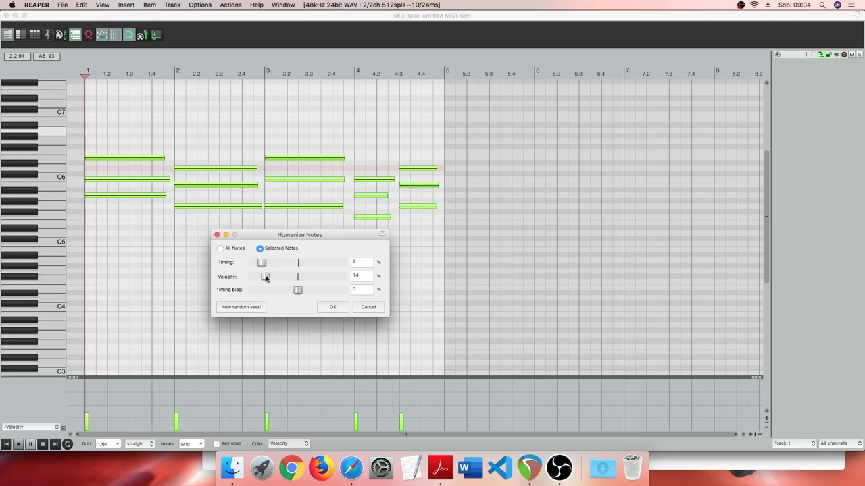
pyautogui.moveTo(266, 278)
pyautogui.mouseDown()
pyautogui.moveTo(302, 278)
pyautogui.moveTo(257, 278)
pyautogui.moveTo(343, 279)
pyautogui.moveTo(268, 282)
pyautogui.mouseUp()
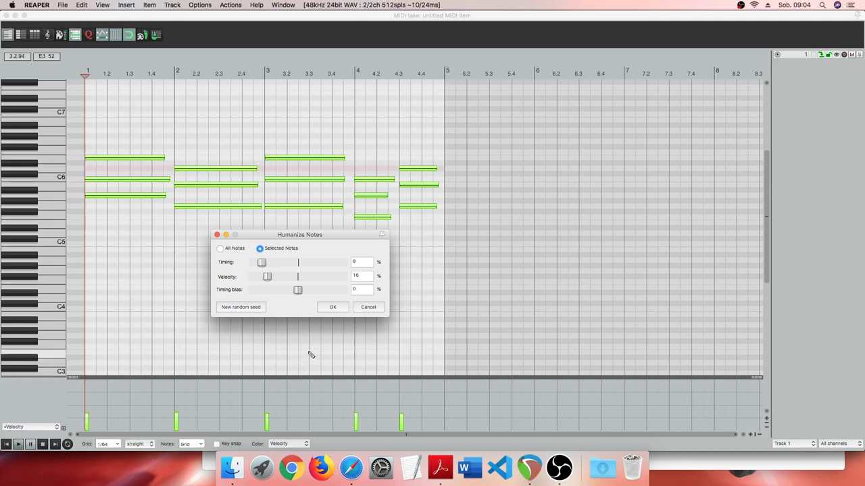
pyautogui.click(322, 307)
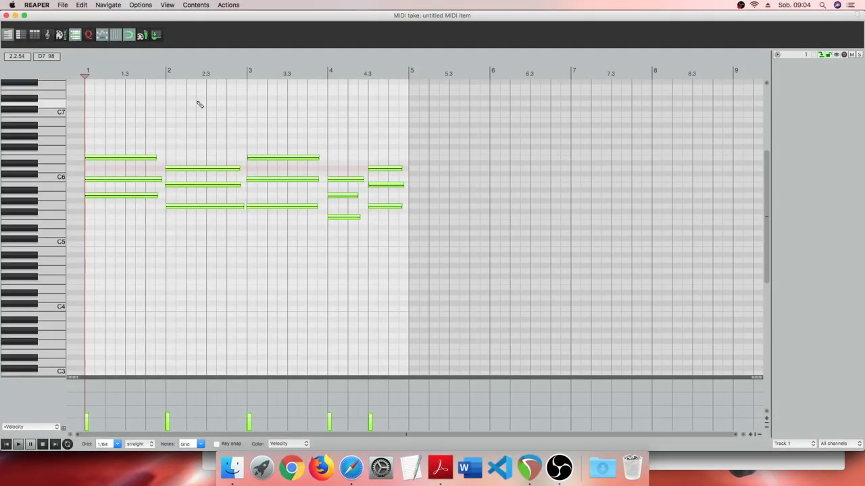
pyautogui.click(133, 112)
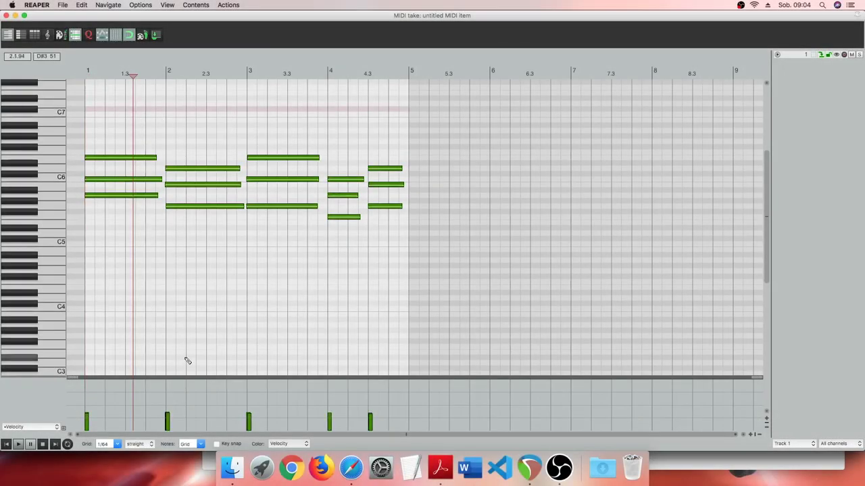
pyautogui.click(6, 444)
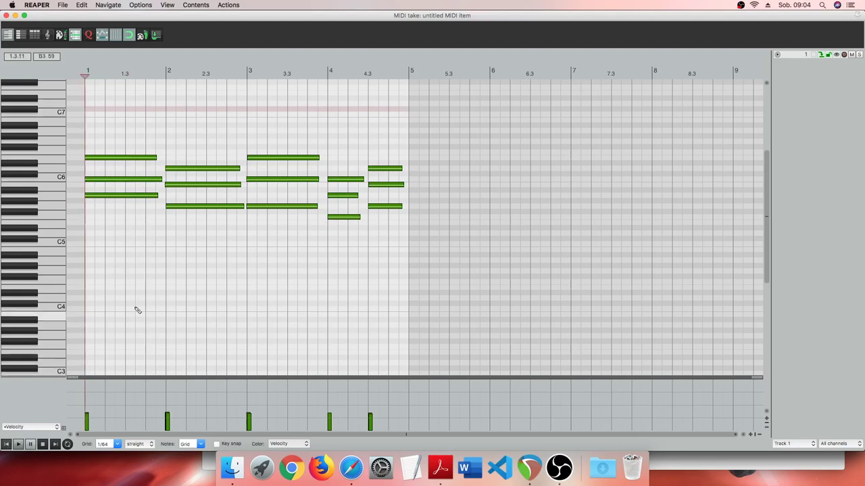
pyautogui.press('space')
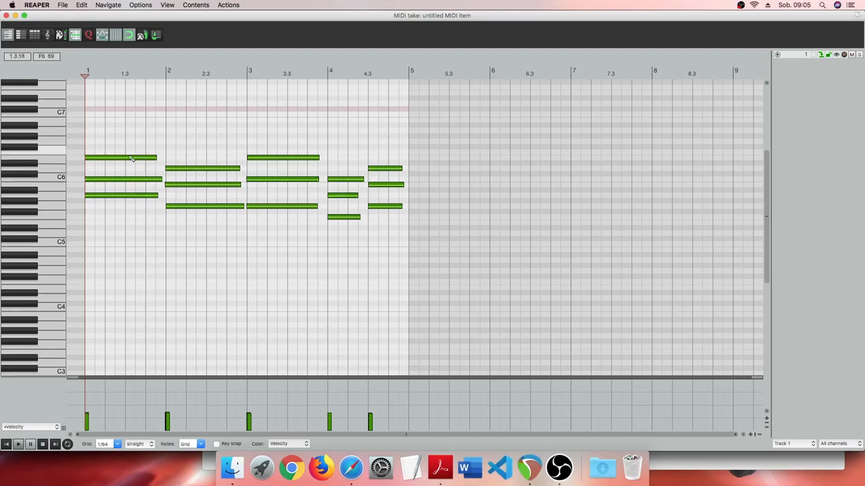
# - Add short passing notes at bar 1.4 and late in bar 2, shorten bar 2's lowest note, and play back
pyautogui.click(135, 158)
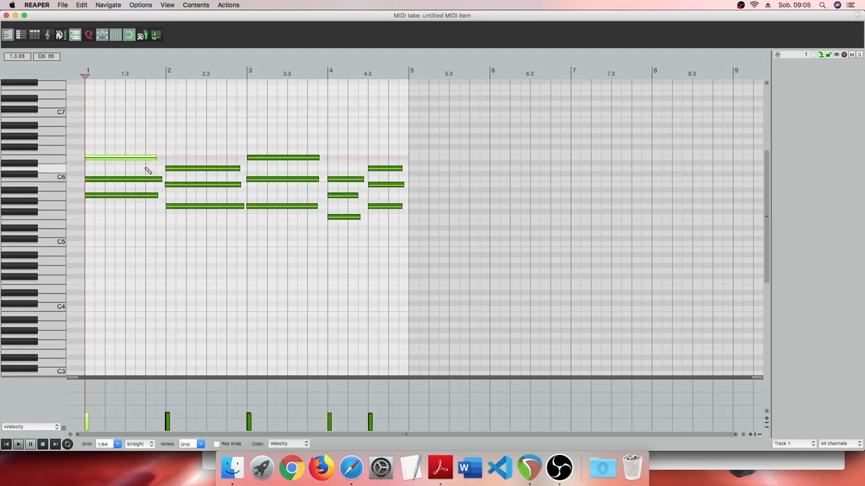
pyautogui.click(148, 169)
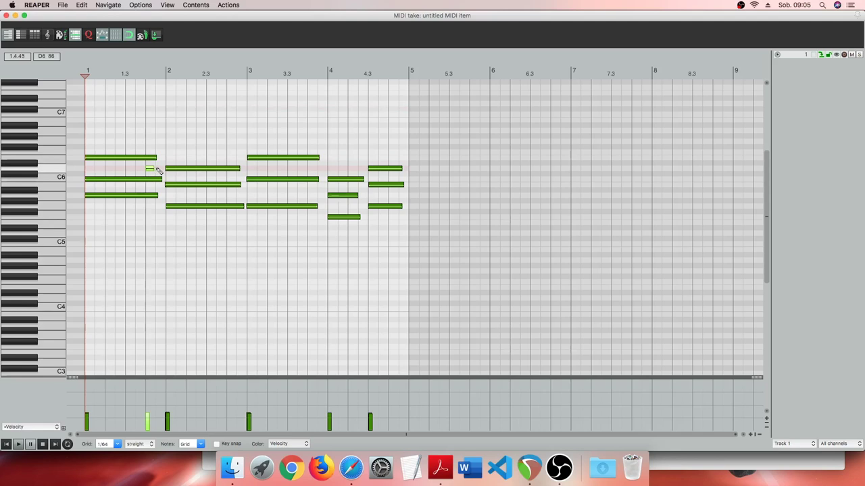
pyautogui.click(158, 180)
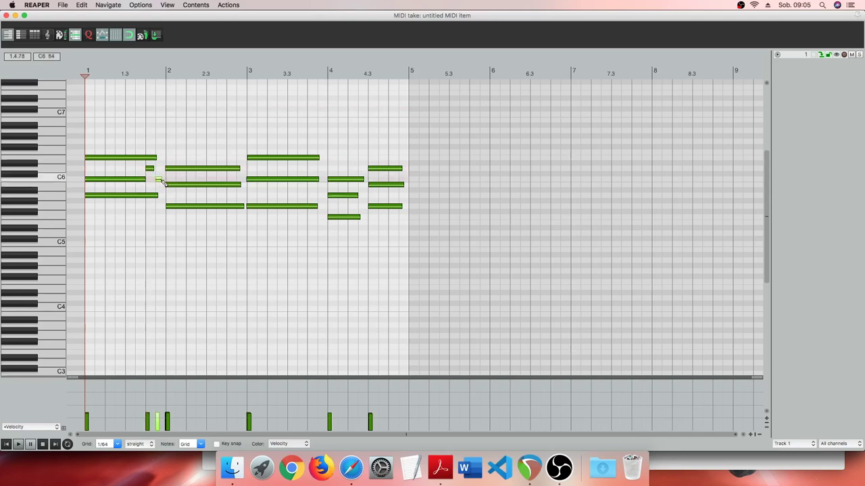
pyautogui.moveTo(243, 207); pyautogui.dragTo(213, 206)
pyautogui.click(228, 207)
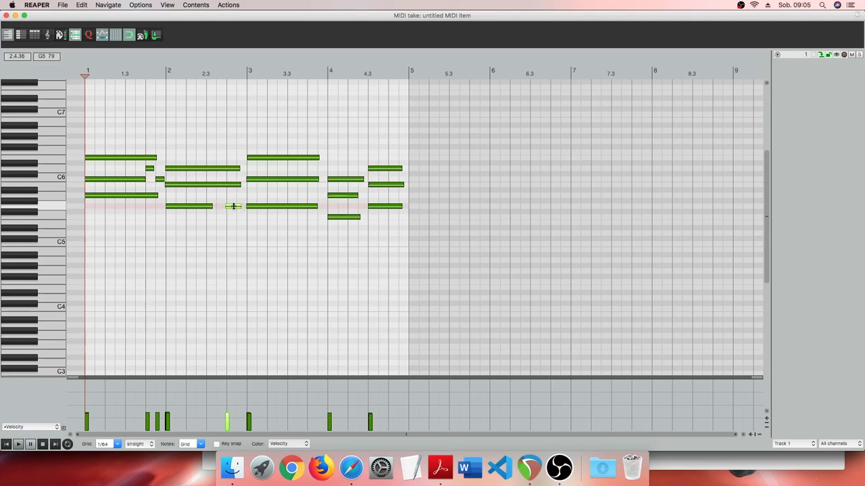
pyautogui.moveTo(233, 208); pyautogui.dragTo(220, 206)
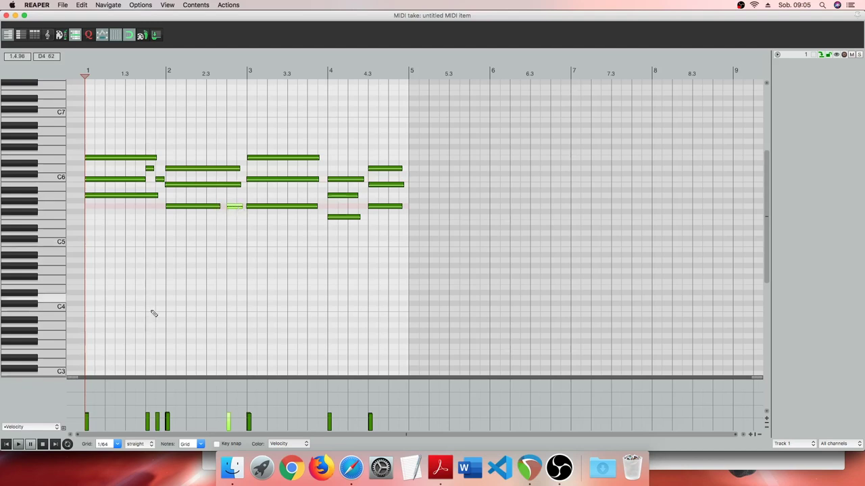
pyautogui.click(18, 443)
# - Close the MIDI editor window to return to Track 1 in the arrange view
pyautogui.click(8, 15)
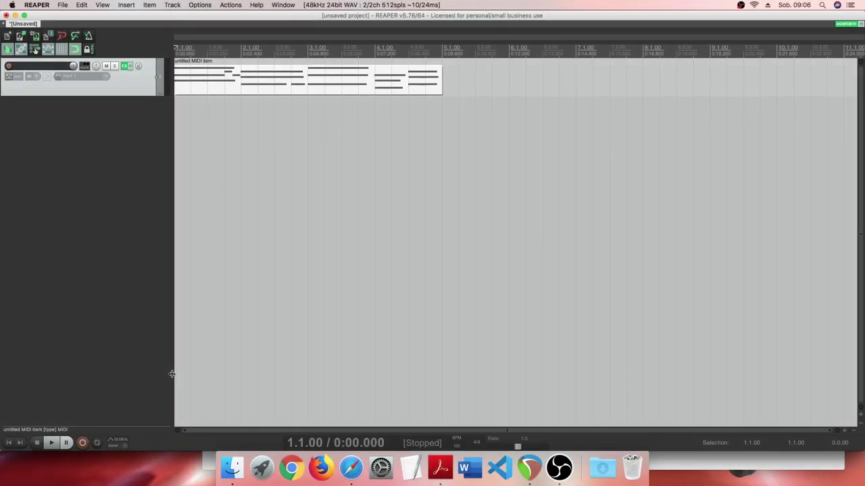